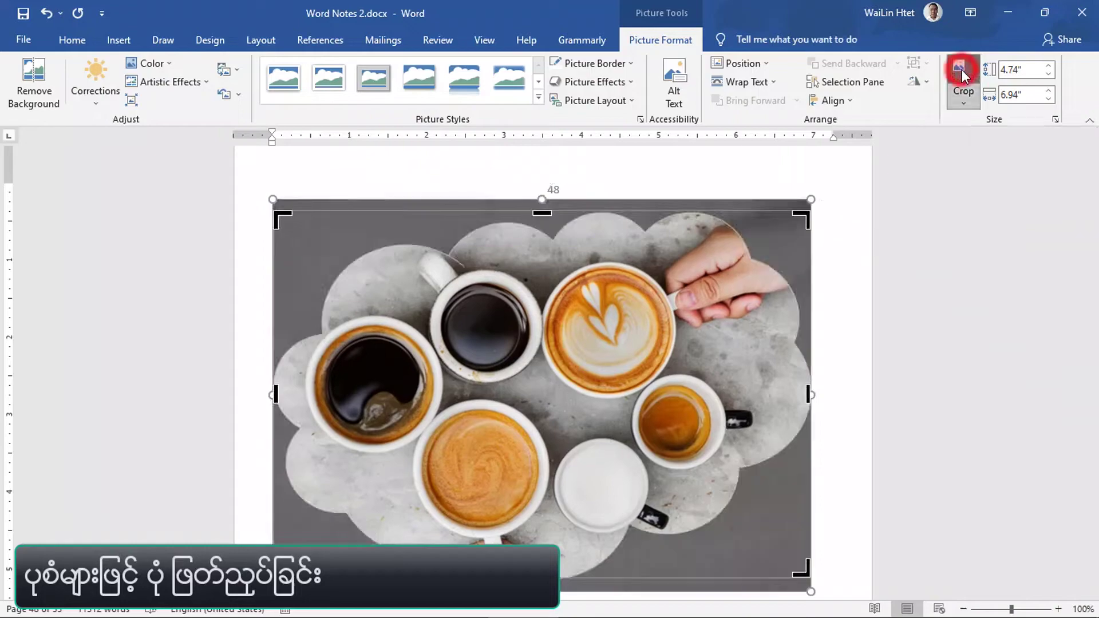
# Set the cloud-cropped coffee photo's border weight to 2¼ pt.
pyautogui.click(760, 335)
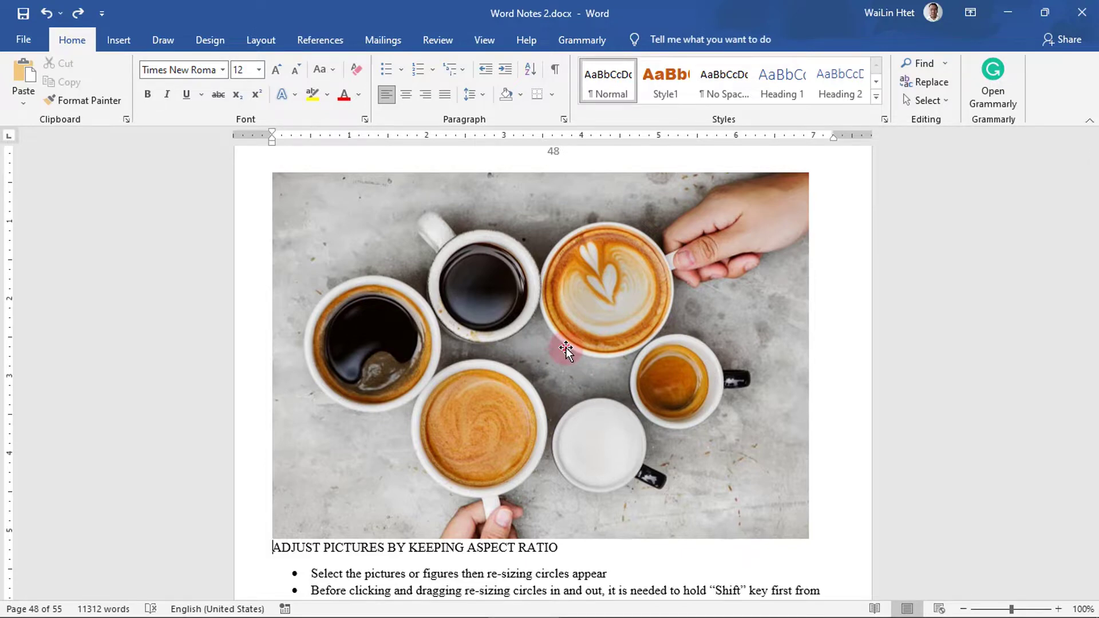
# Select the coffee-cups photo and show its Picture Format ribbon.
pyautogui.click(566, 350)
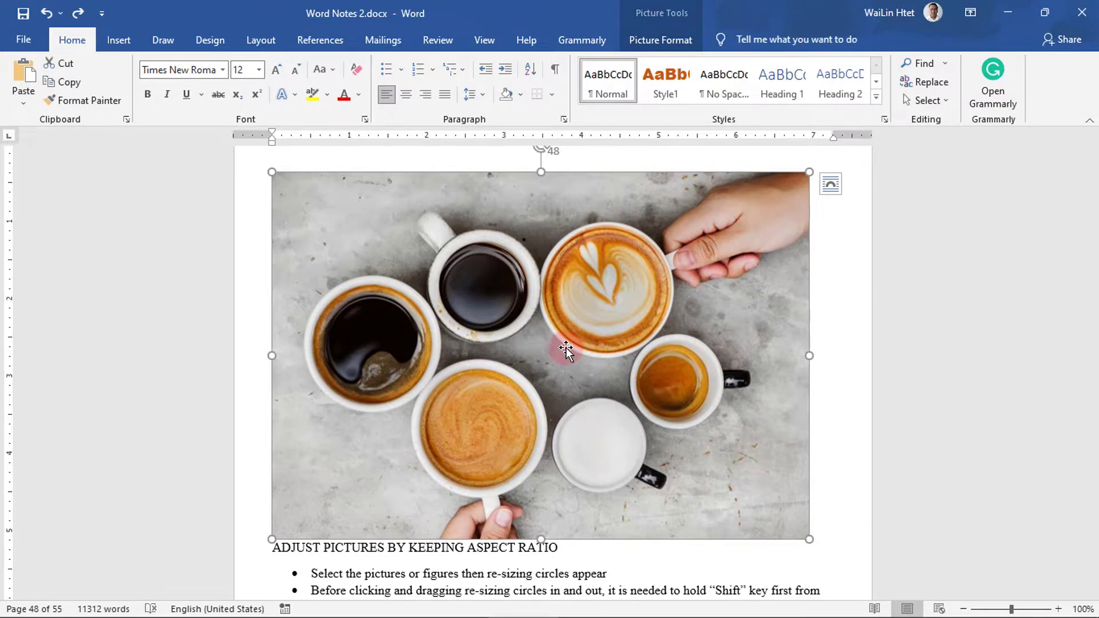
pyautogui.click(647, 50)
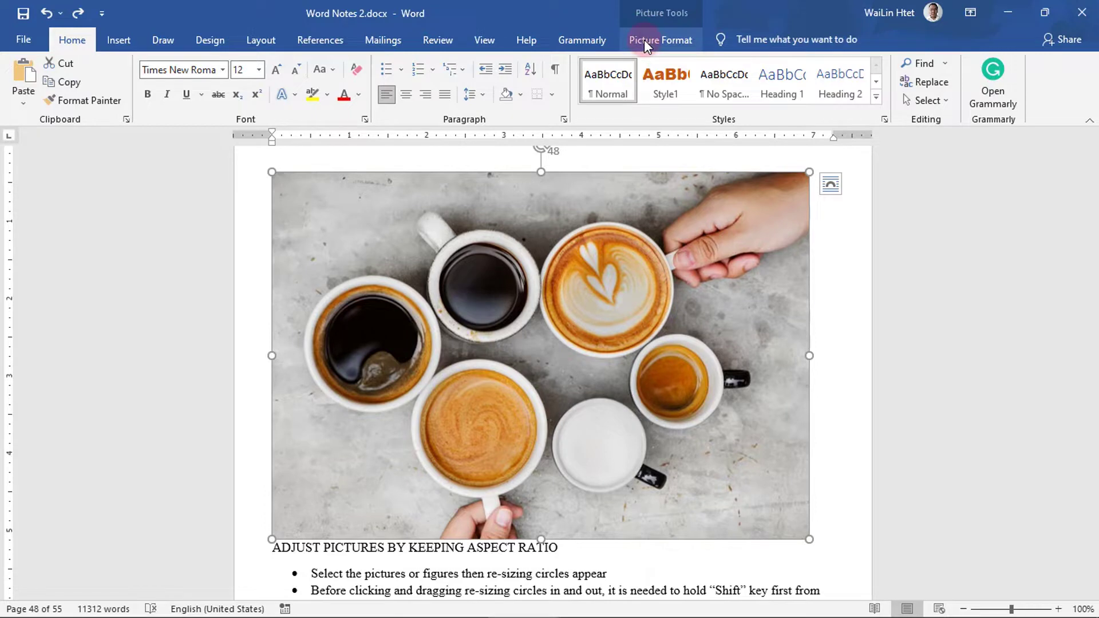
pyautogui.click(621, 567)
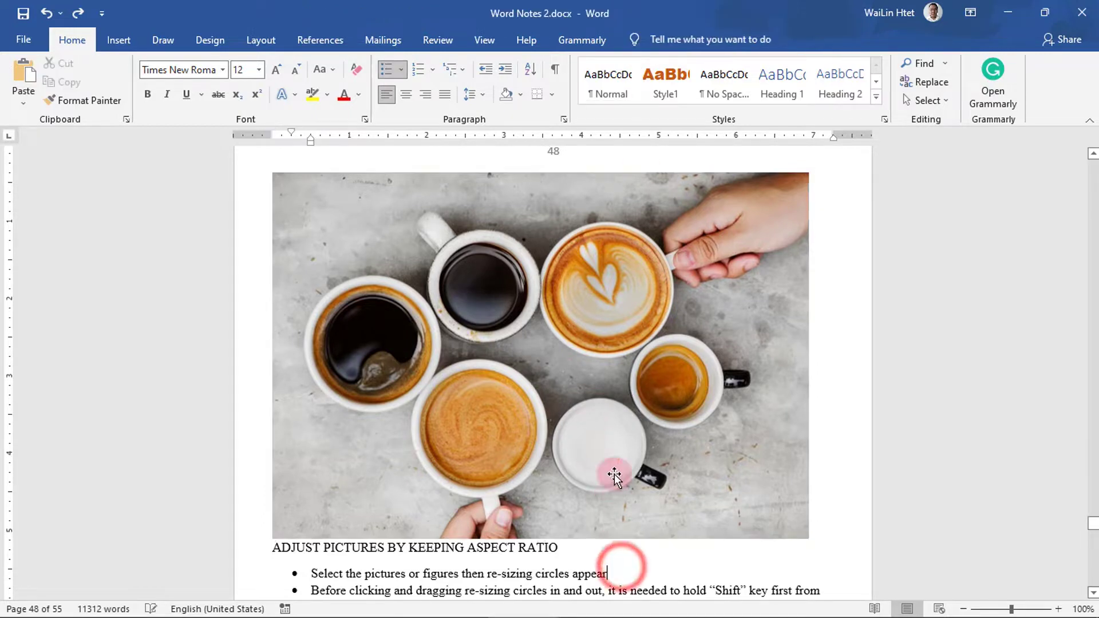
pyautogui.click(587, 323)
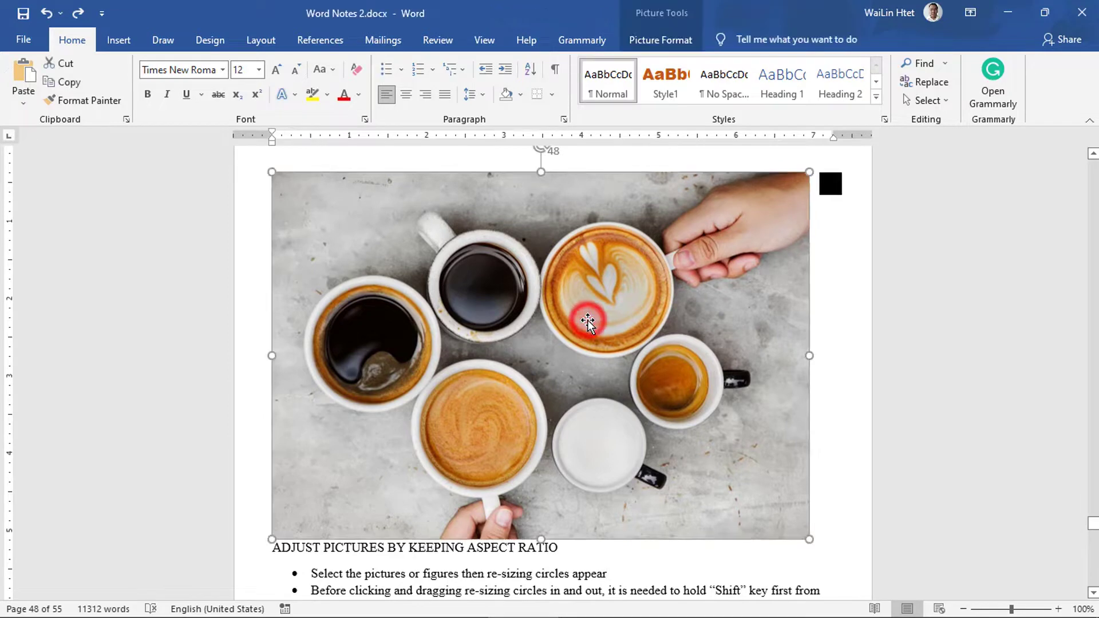
pyautogui.click(655, 39)
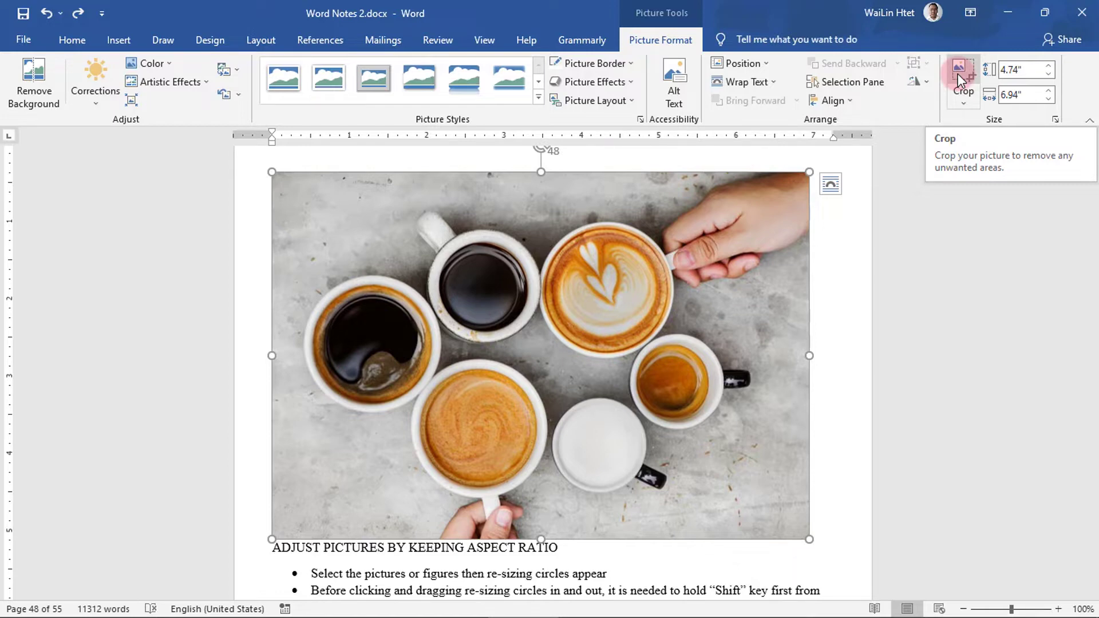
# Crop the coffee-cups photo to the Partial Circle shape from Basic Shapes.
pyautogui.click(964, 106)
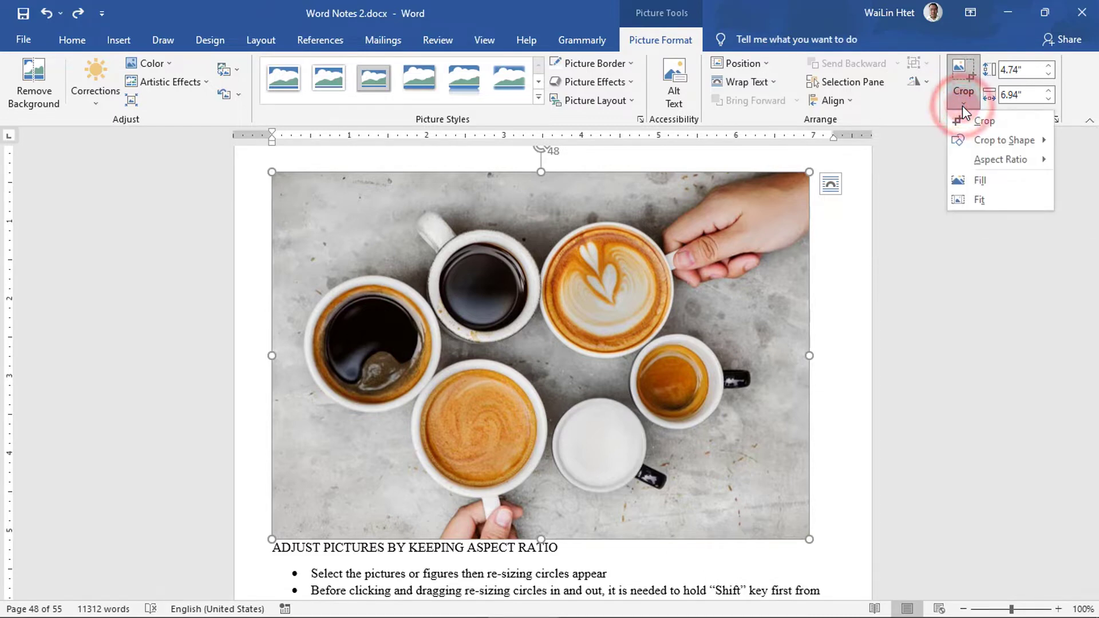
pyautogui.click(977, 141)
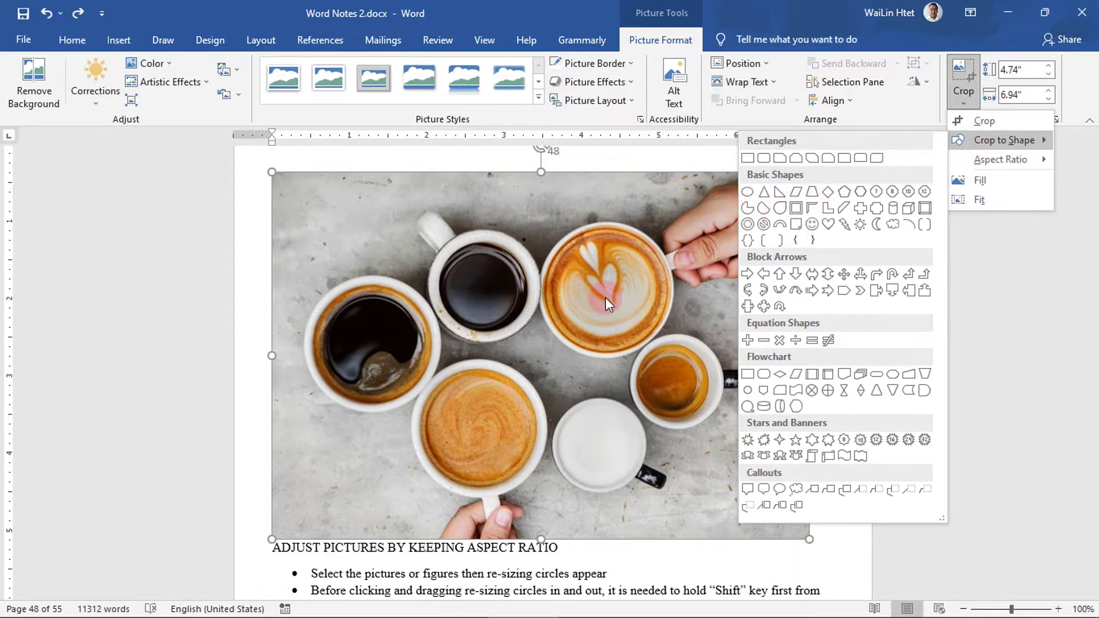
pyautogui.click(748, 208)
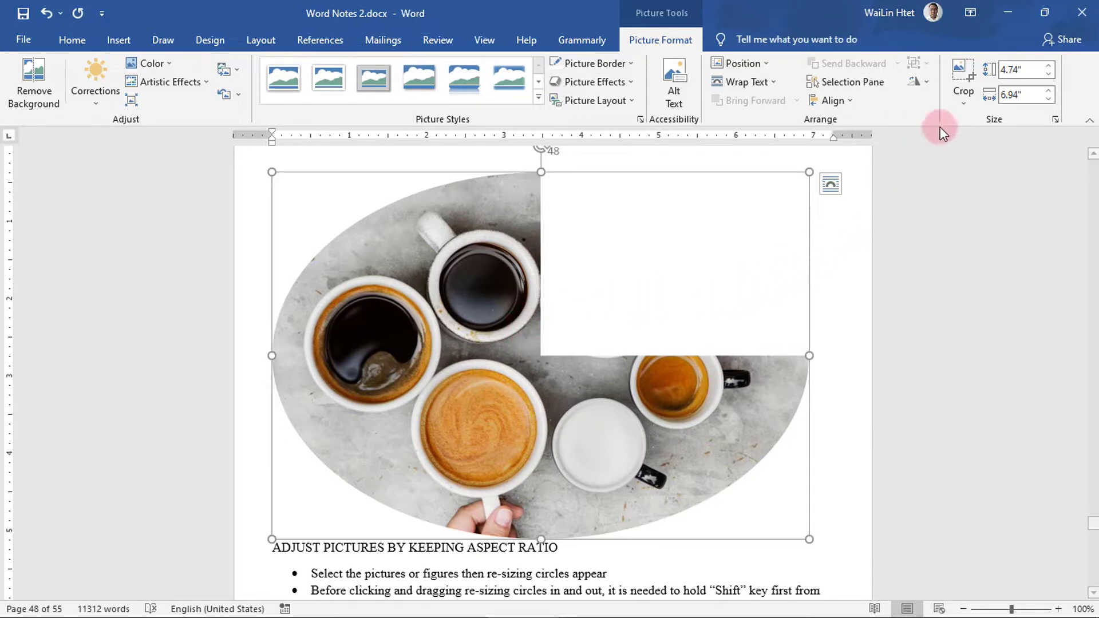
# Enter crop mode, then shift and shrink the coffee image inside the partial-circle frame.
pyautogui.click(958, 74)
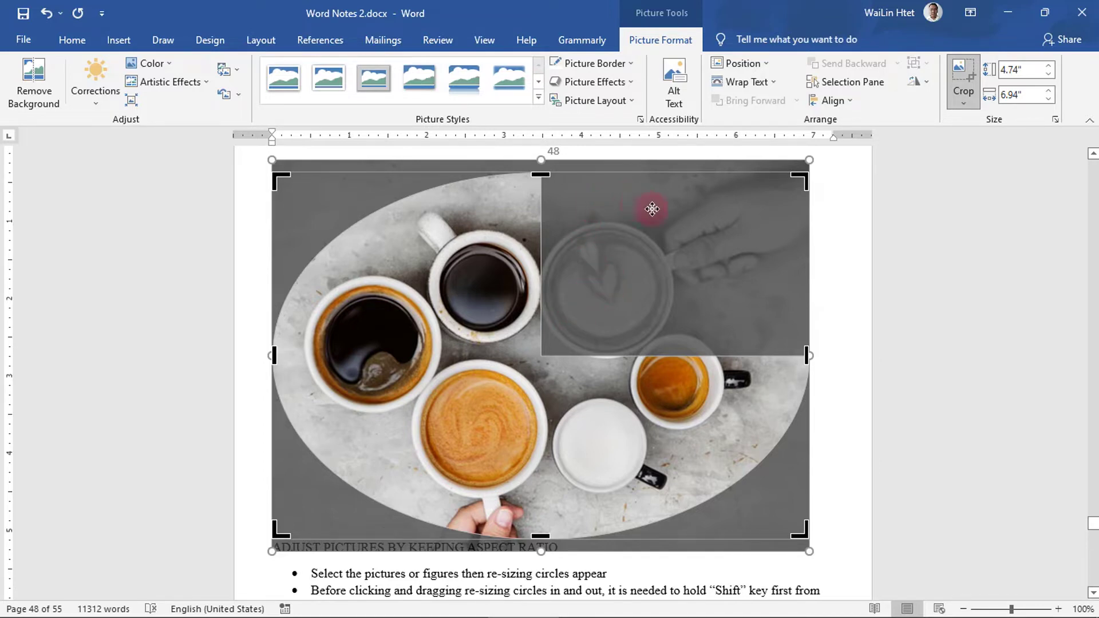
pyautogui.moveTo(596, 304); pyautogui.dragTo(580, 293)
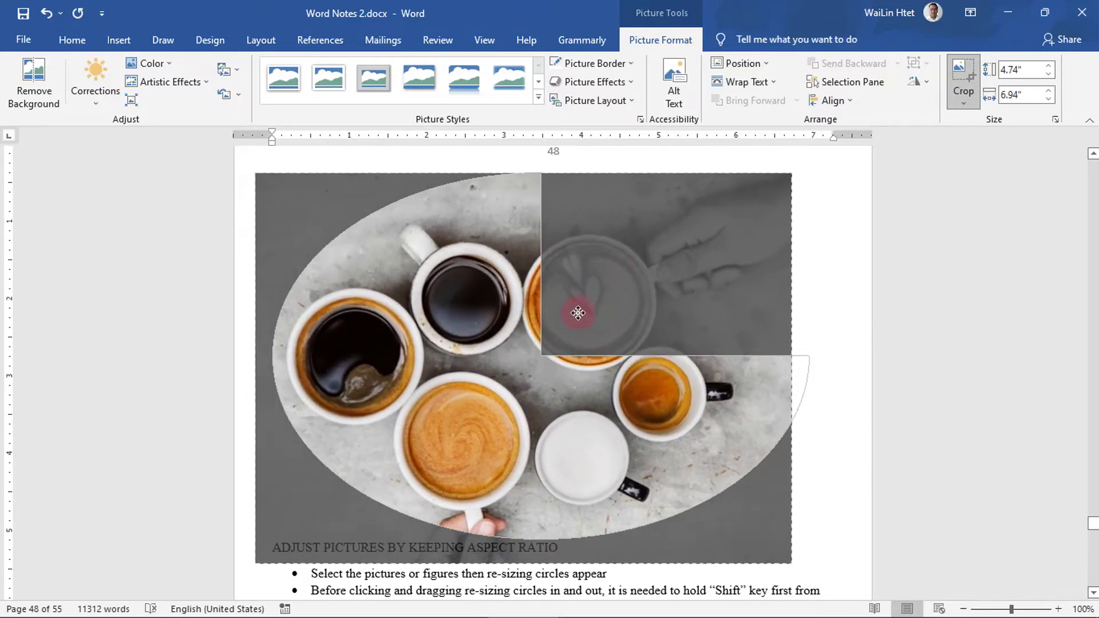
pyautogui.moveTo(580, 293); pyautogui.dragTo(582, 302)
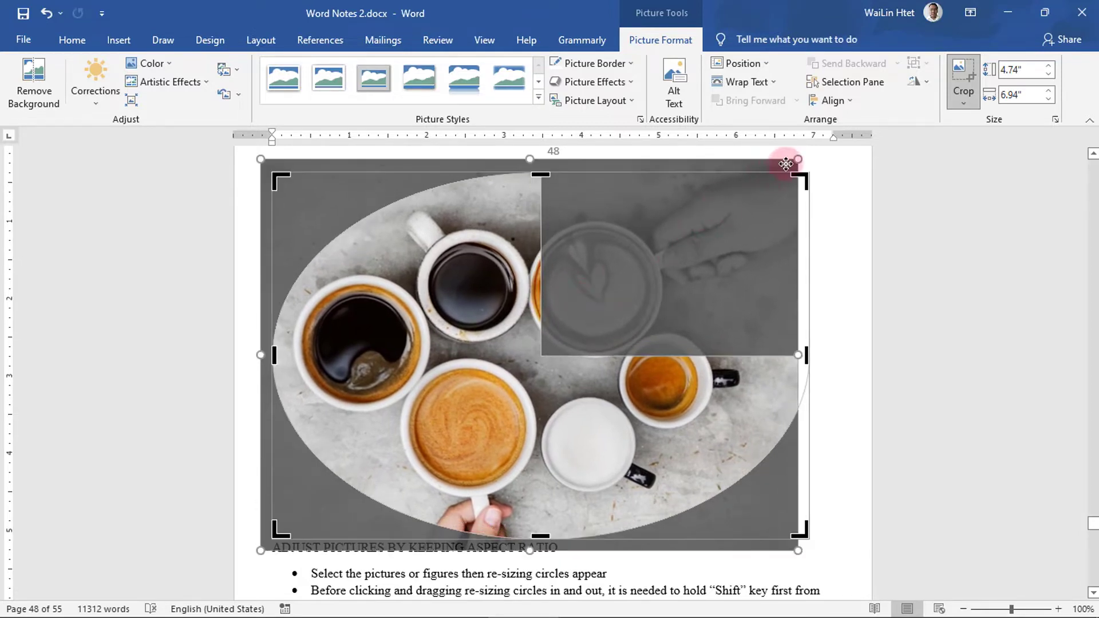
pyautogui.moveTo(797, 159)
pyautogui.mouseDown()
pyautogui.moveTo(750, 193)
pyautogui.moveTo(792, 164)
pyautogui.mouseUp()
pyautogui.moveTo(708, 232); pyautogui.dragTo(725, 220)
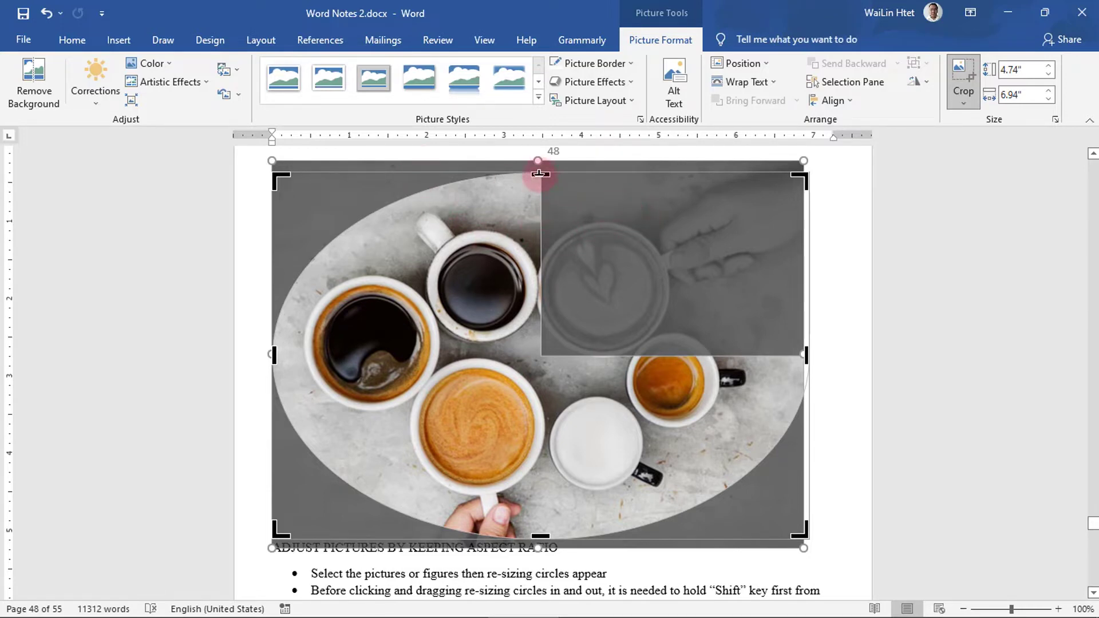
# Trim the crop's top, left and right edges inward to 4.5" by 4.76".
pyautogui.moveTo(541, 175); pyautogui.dragTo(547, 190)
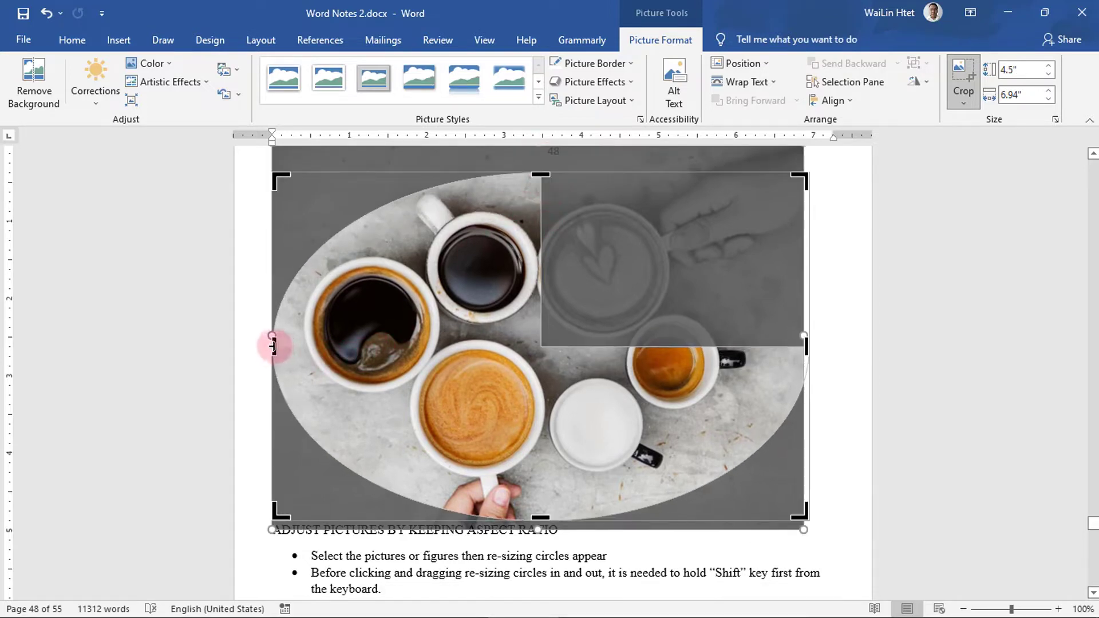
pyautogui.moveTo(274, 346); pyautogui.dragTo(403, 342)
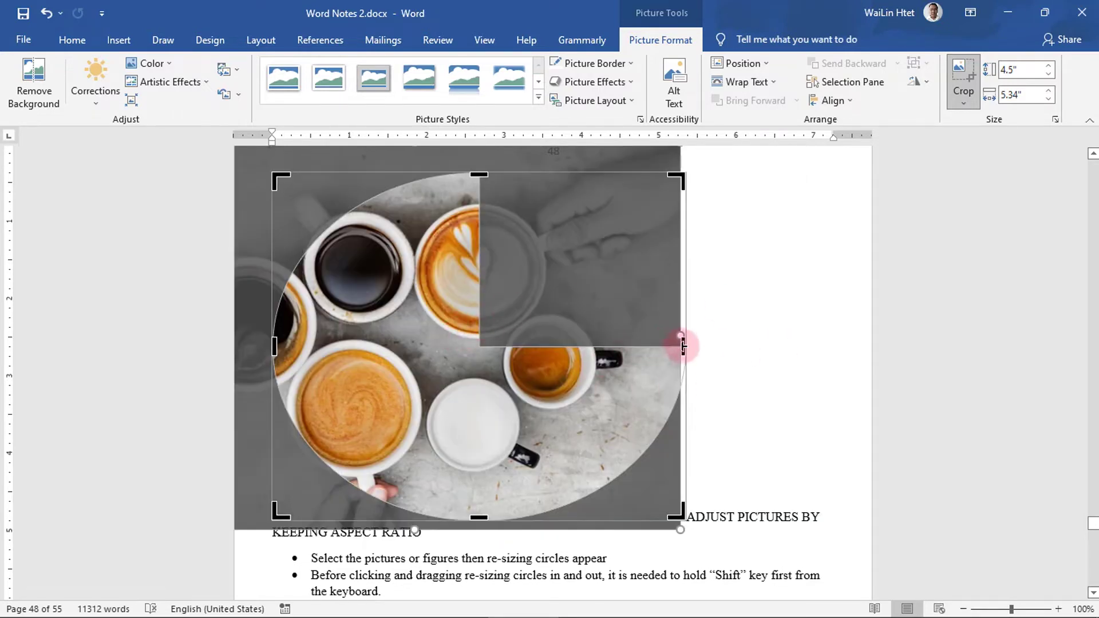
pyautogui.moveTo(682, 346); pyautogui.dragTo(638, 350)
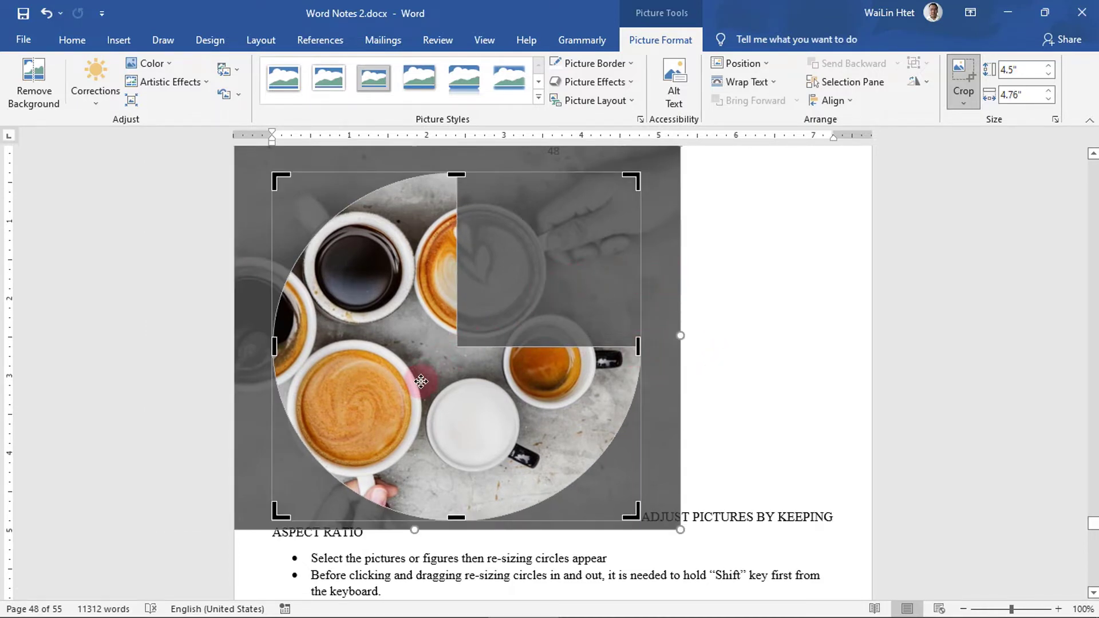
# Move and enlarge the cups image behind the crop frame.
pyautogui.moveTo(404, 386)
pyautogui.mouseDown()
pyautogui.moveTo(450, 379)
pyautogui.moveTo(535, 308)
pyautogui.mouseUp()
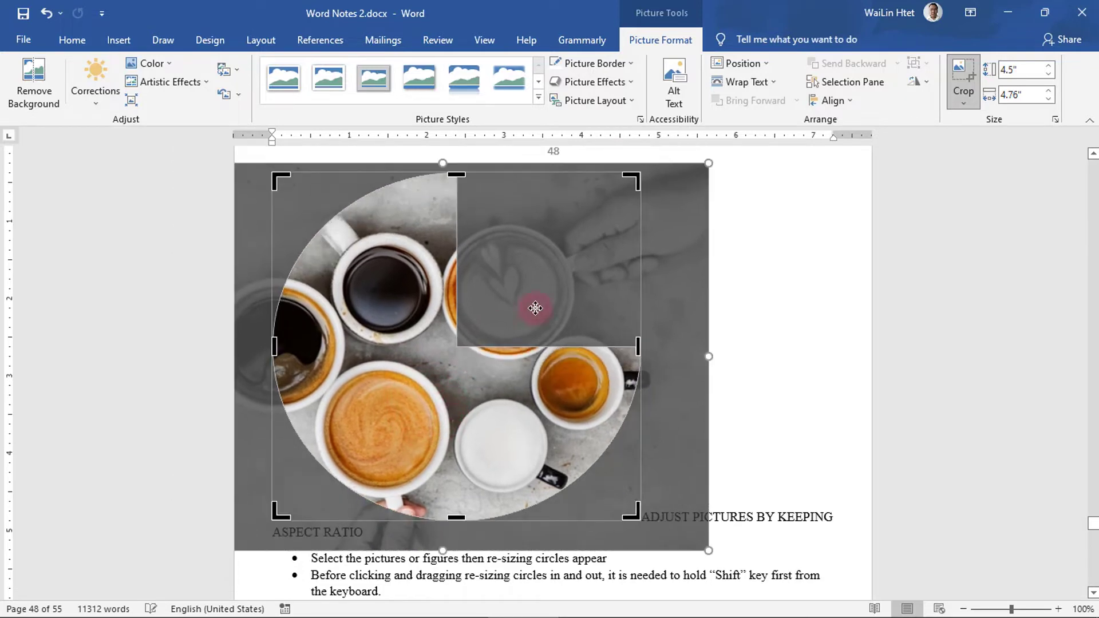
pyautogui.moveTo(667, 242)
pyautogui.mouseDown()
pyautogui.moveTo(621, 269)
pyautogui.moveTo(622, 295)
pyautogui.mouseUp()
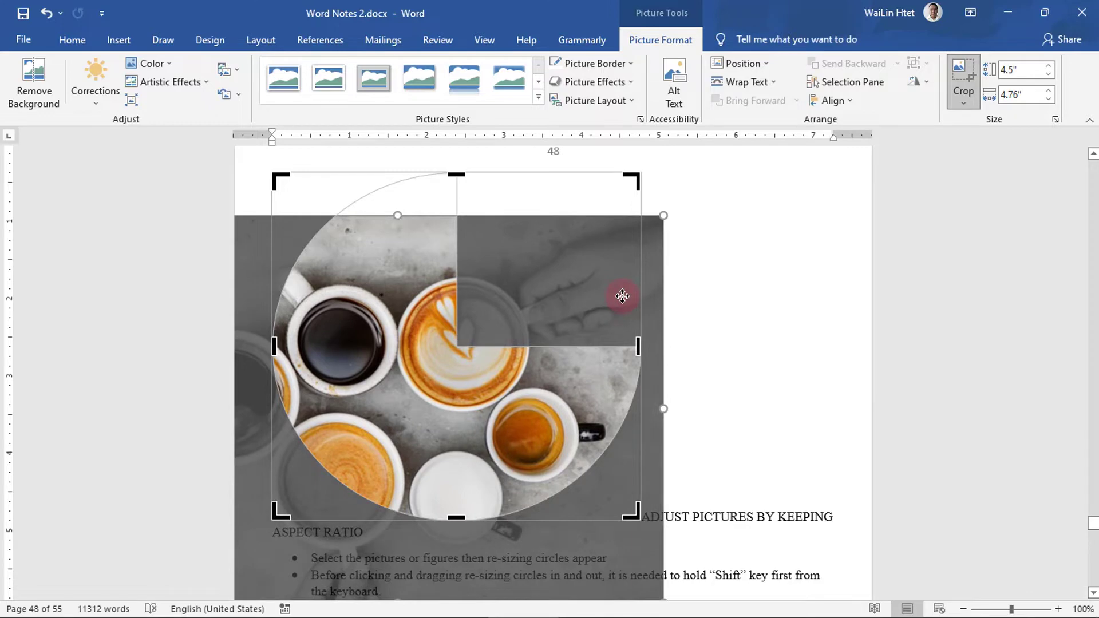
pyautogui.moveTo(398, 216); pyautogui.dragTo(397, 172)
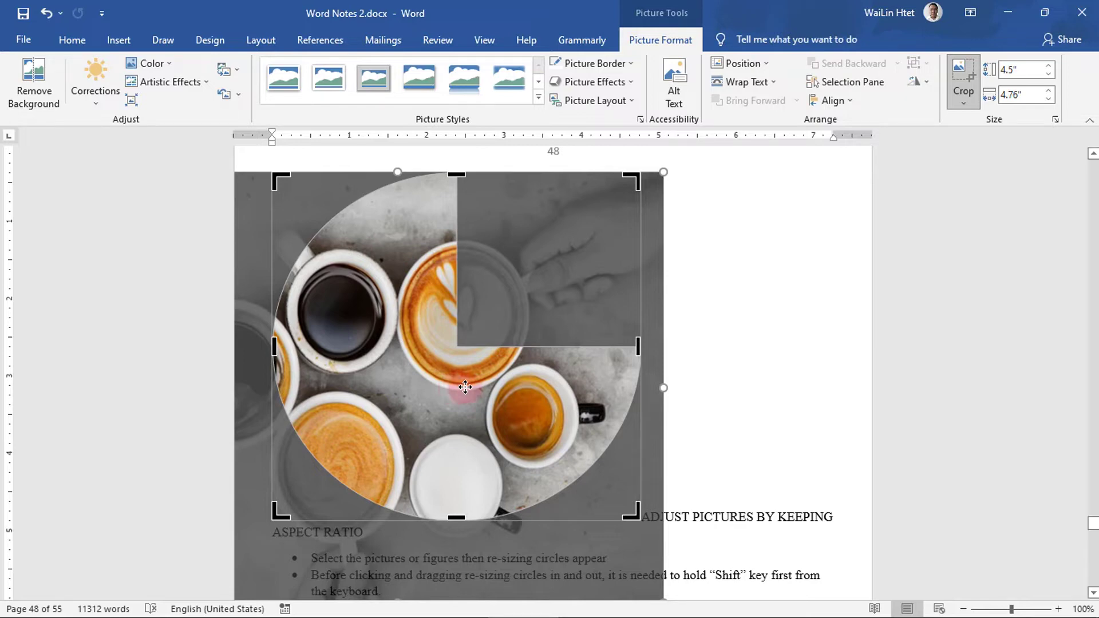
# Exit crop mode and place the cursor before the ADJUST PICTURES BY KEEPING ASPECT RATIO heading.
pyautogui.click(466, 387)
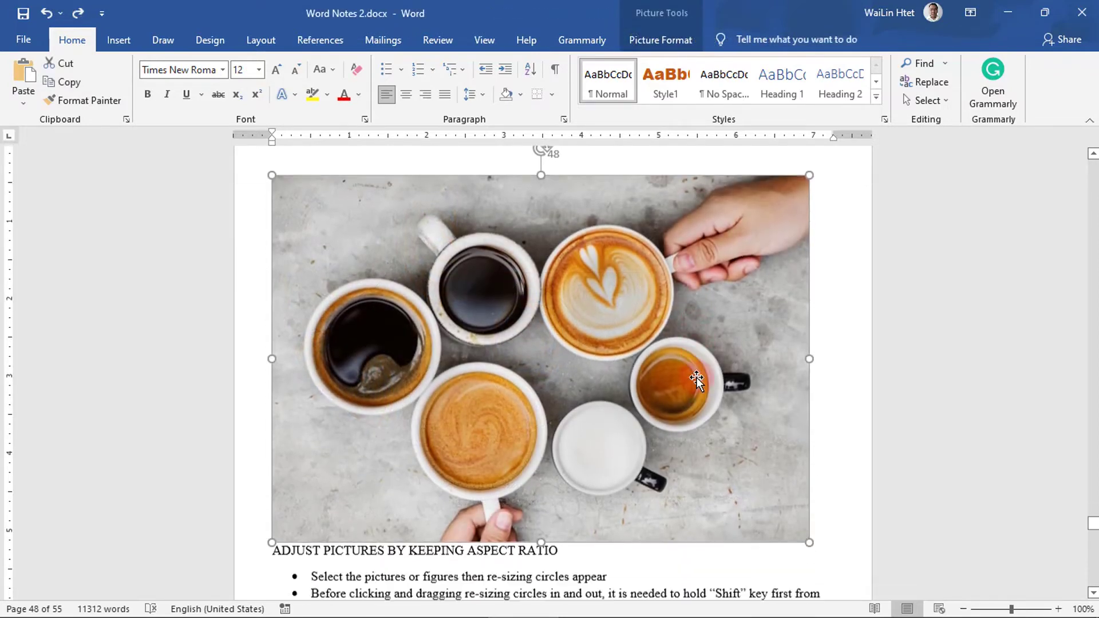
pyautogui.scroll(-1, 696, 379)
pyautogui.scroll(3, 696, 379)
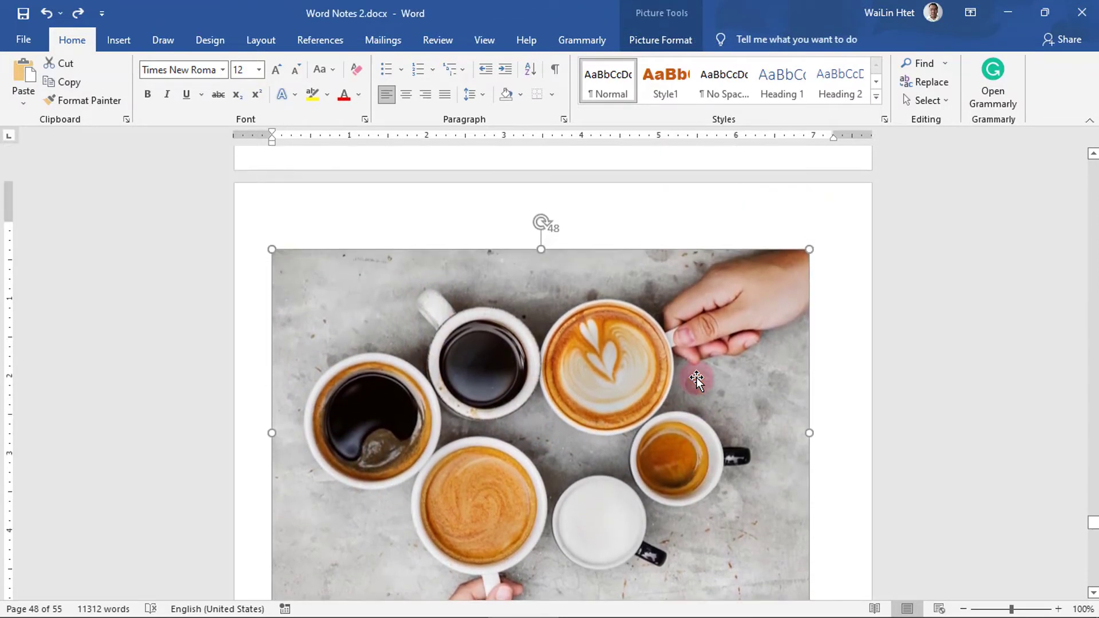
pyautogui.scroll(-3, 696, 379)
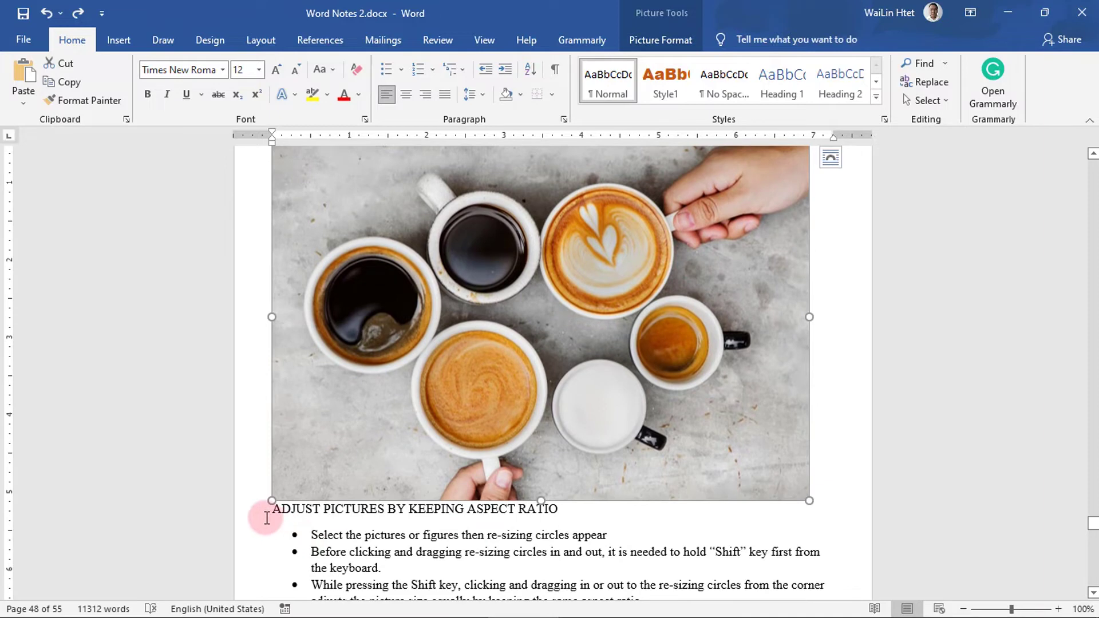
pyautogui.click(267, 518)
# Insert two blank lines above the aspect-ratio heading.
pyautogui.press('Return')
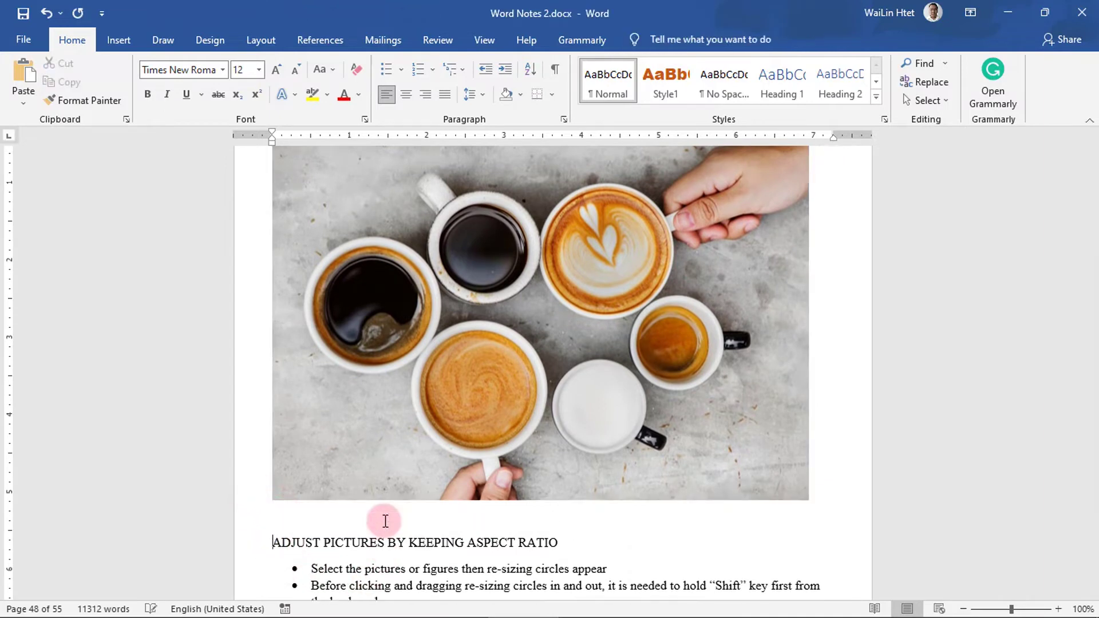
pyautogui.press('Return')
pyautogui.scroll(2, 386, 489)
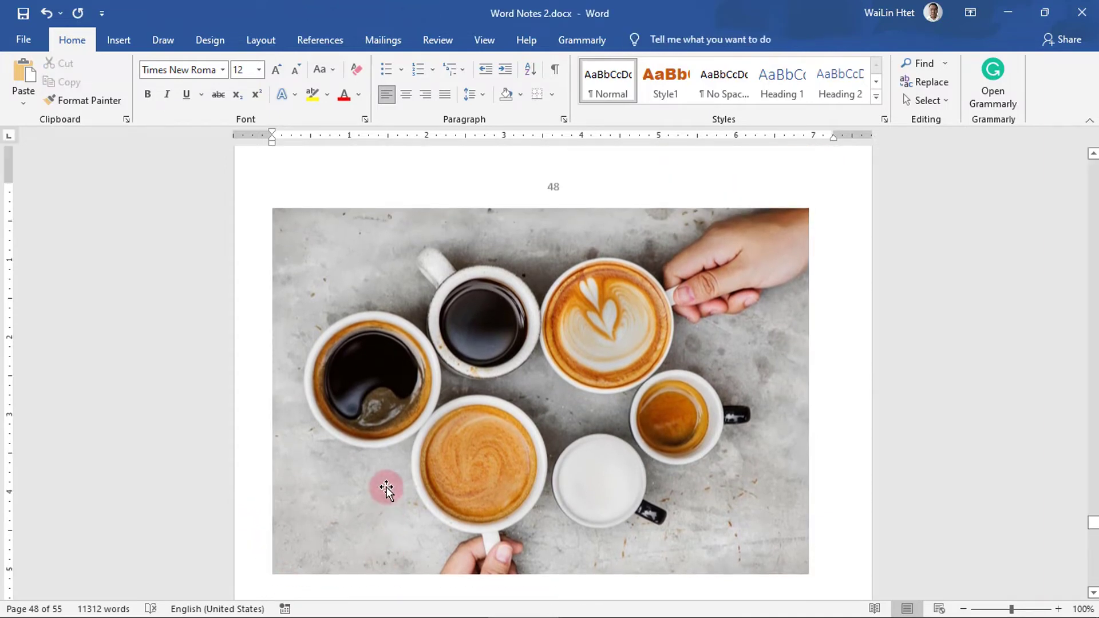
# Crop the coffee-cups photo to the Cloud shape from Basic Shapes.
pyautogui.click(458, 296)
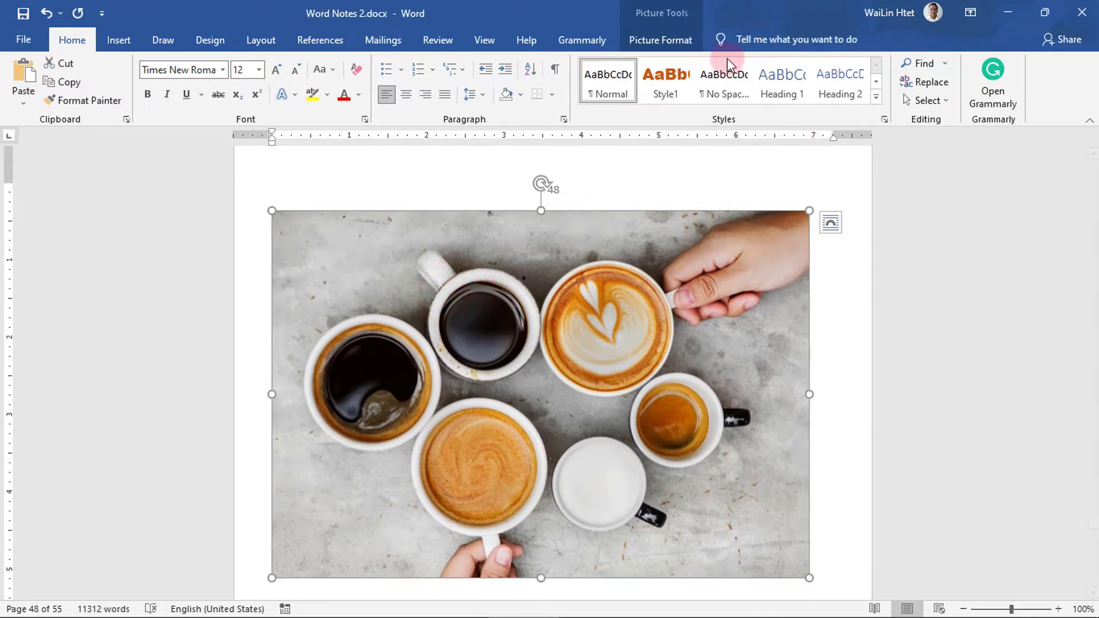
pyautogui.click(667, 39)
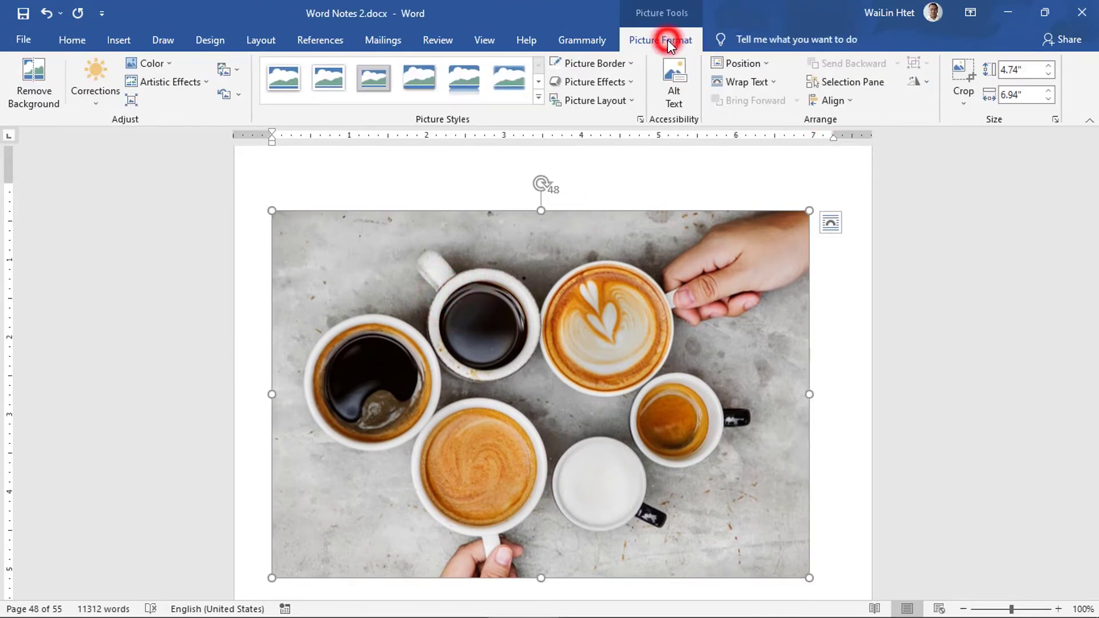
pyautogui.click(964, 101)
pyautogui.click(980, 141)
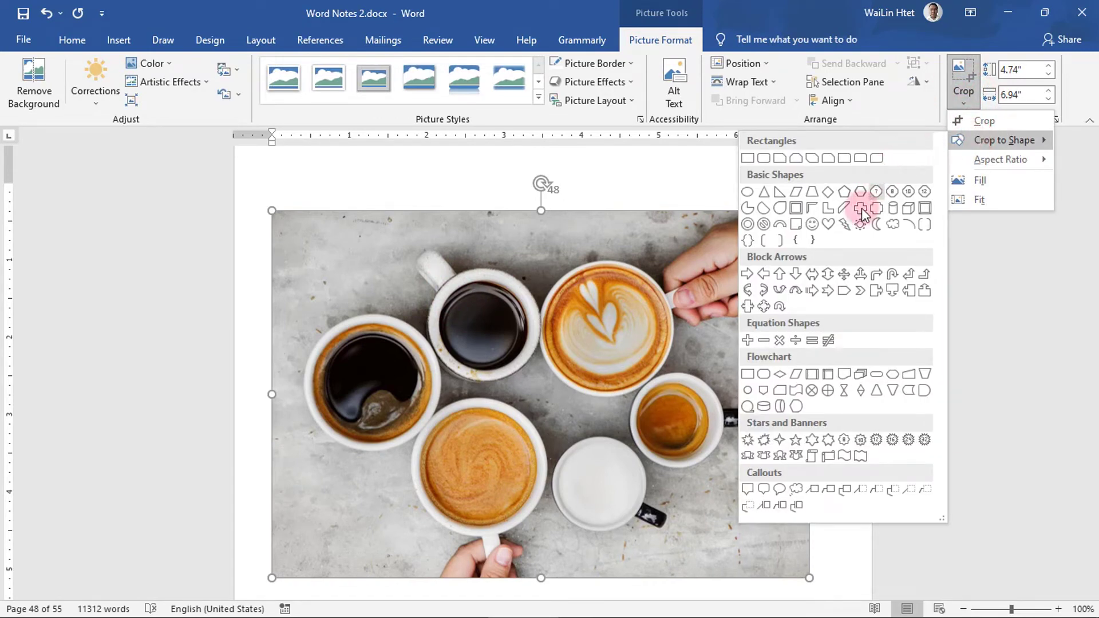
pyautogui.click(889, 225)
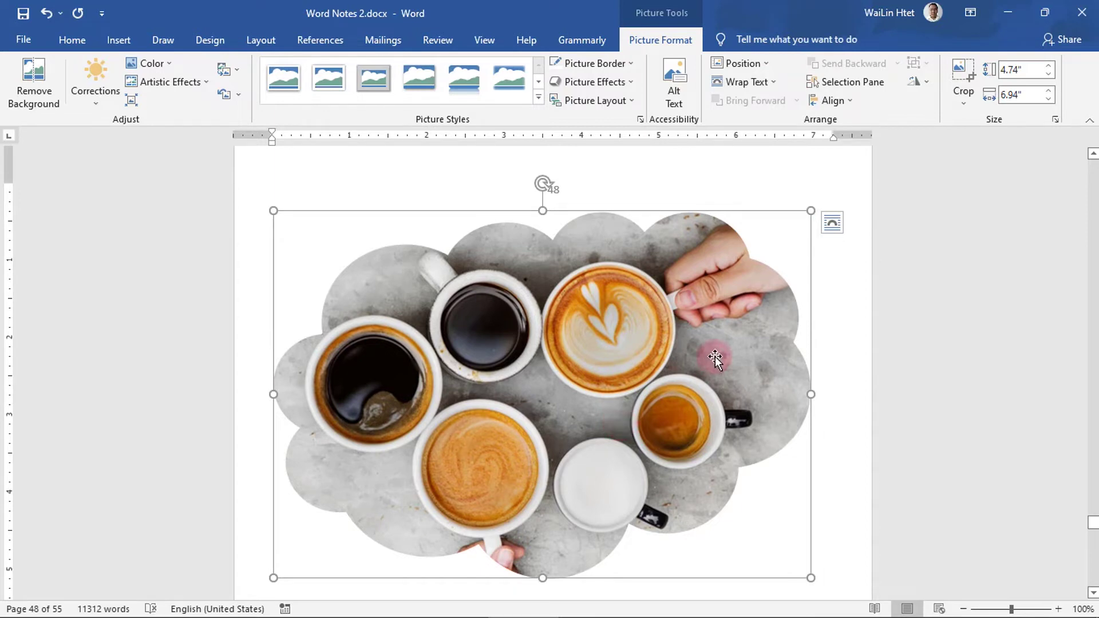
# Shrink the cloud crop from its bottom-left corner to 3.67" by 5.38" and reposition the photo inside.
pyautogui.click(962, 70)
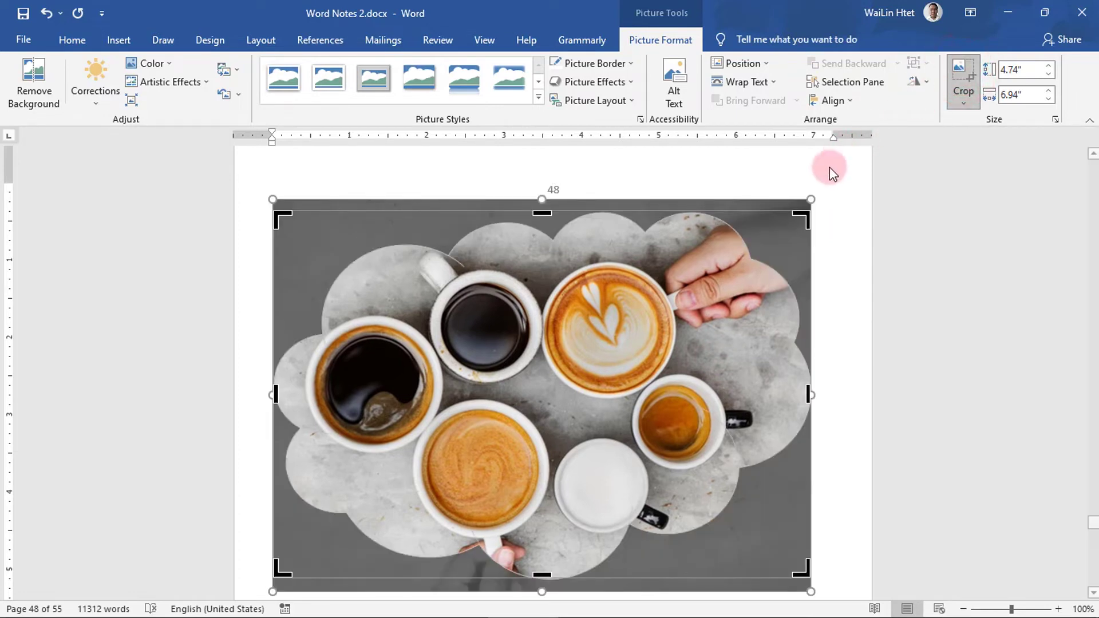
pyautogui.moveTo(601, 449)
pyautogui.mouseDown()
pyautogui.moveTo(599, 424)
pyautogui.moveTo(593, 452)
pyautogui.moveTo(572, 441)
pyautogui.moveTo(556, 456)
pyautogui.moveTo(606, 421)
pyautogui.mouseUp()
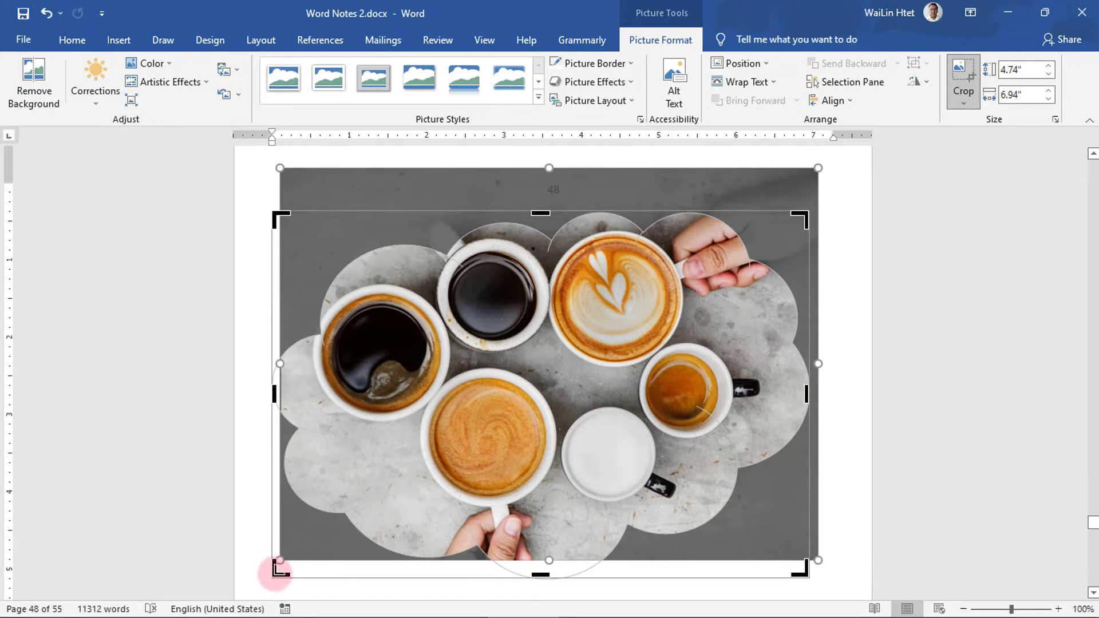
pyautogui.moveTo(276, 570)
pyautogui.mouseDown()
pyautogui.moveTo(336, 494)
pyautogui.moveTo(310, 507)
pyautogui.moveTo(387, 517)
pyautogui.mouseUp()
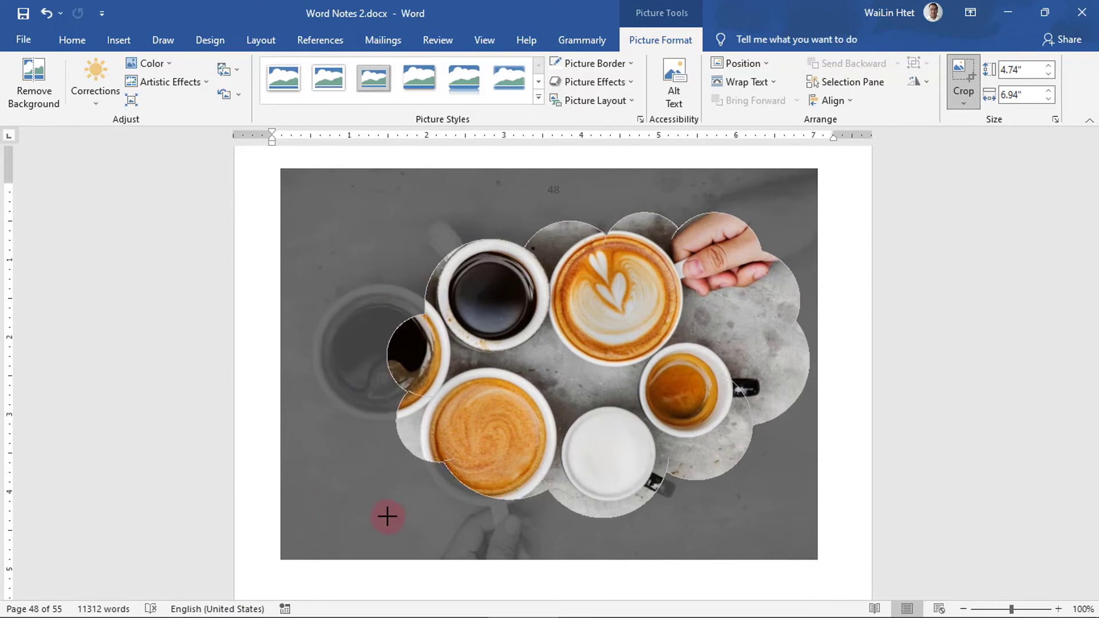
pyautogui.hotkey('ctrl', 'z')
pyautogui.hotkey('ctrl', 'z')
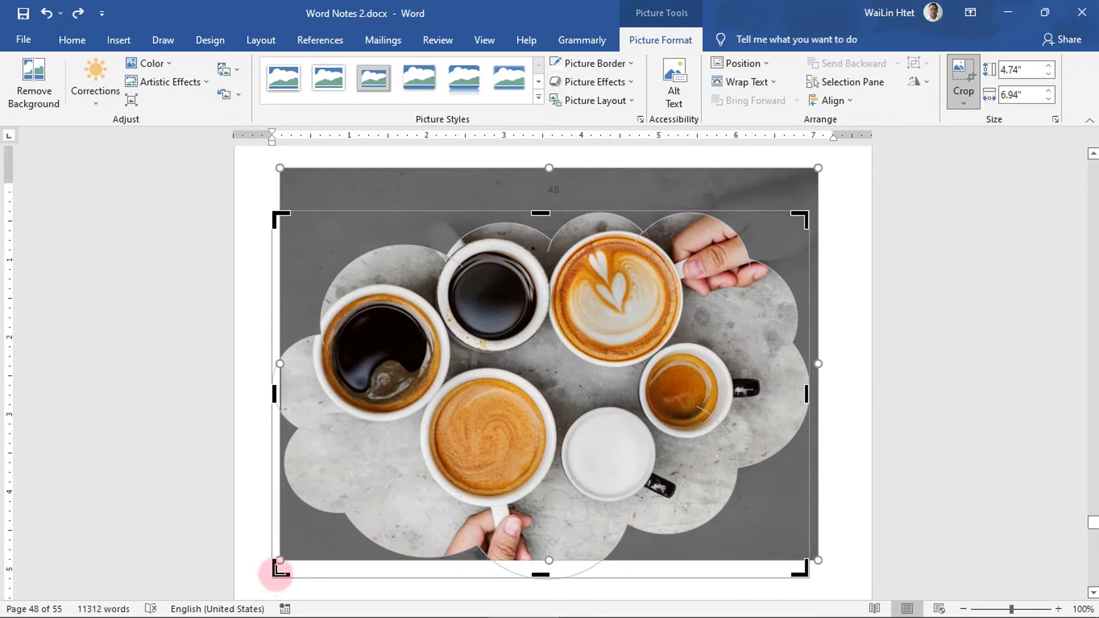
pyautogui.moveTo(277, 569)
pyautogui.mouseDown()
pyautogui.moveTo(348, 457)
pyautogui.moveTo(388, 449)
pyautogui.moveTo(483, 393)
pyautogui.moveTo(365, 441)
pyautogui.moveTo(393, 433)
pyautogui.mouseUp()
pyautogui.moveTo(451, 392); pyautogui.dragTo(410, 382)
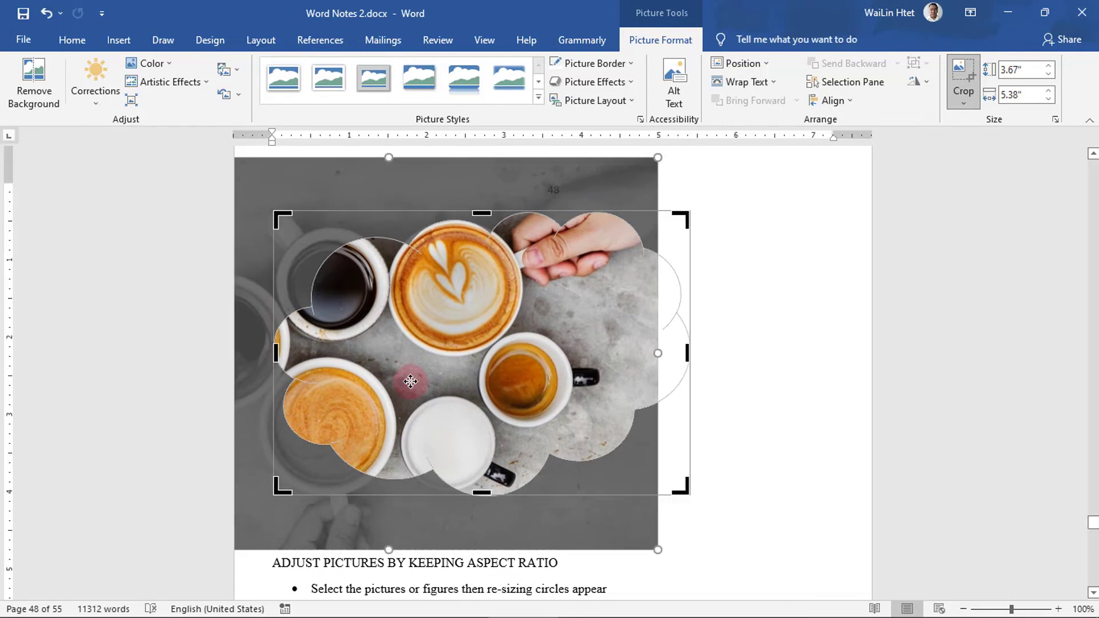
pyautogui.moveTo(415, 381); pyautogui.dragTo(442, 381)
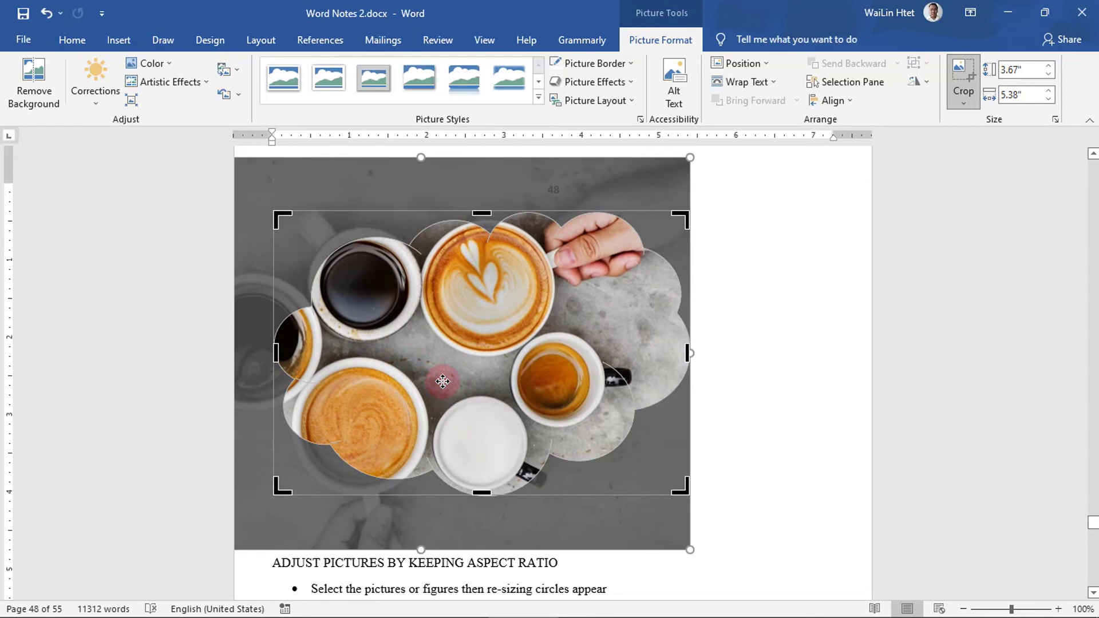
# Apply the cloud crop and centre the picture on page 48 with Ctrl+E.
pyautogui.click(442, 381)
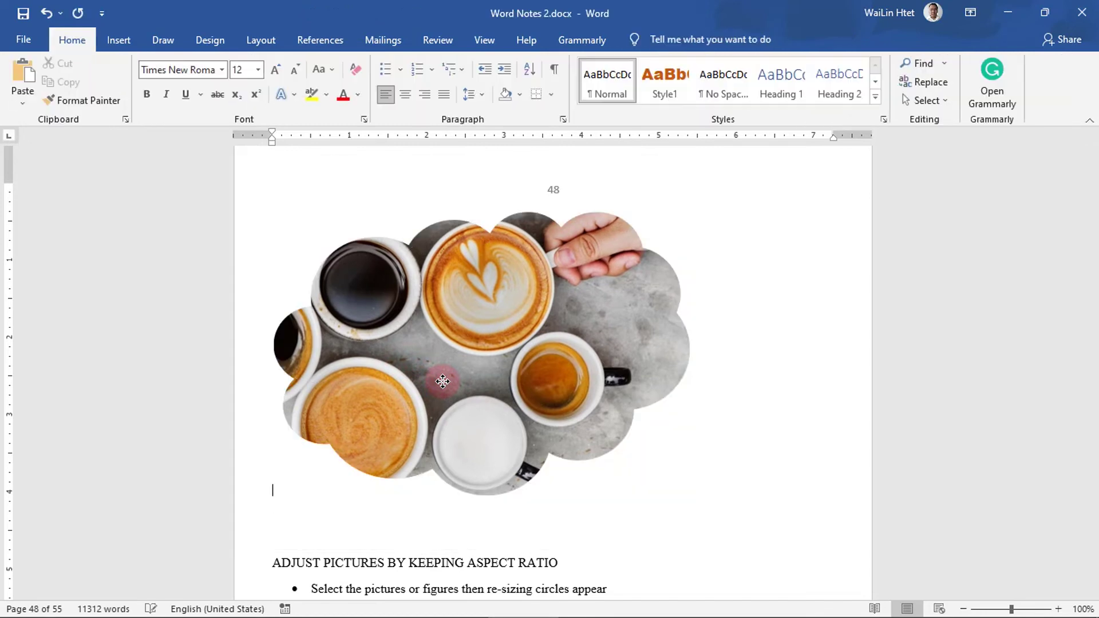
pyautogui.click(480, 328)
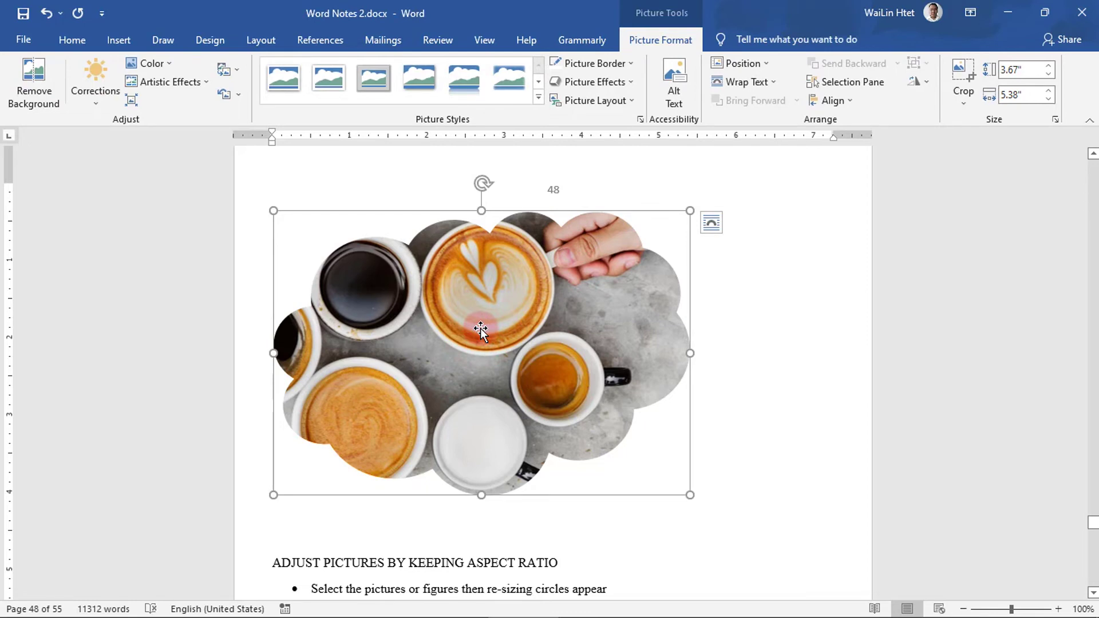
pyautogui.hotkey('ctrl', 'e')
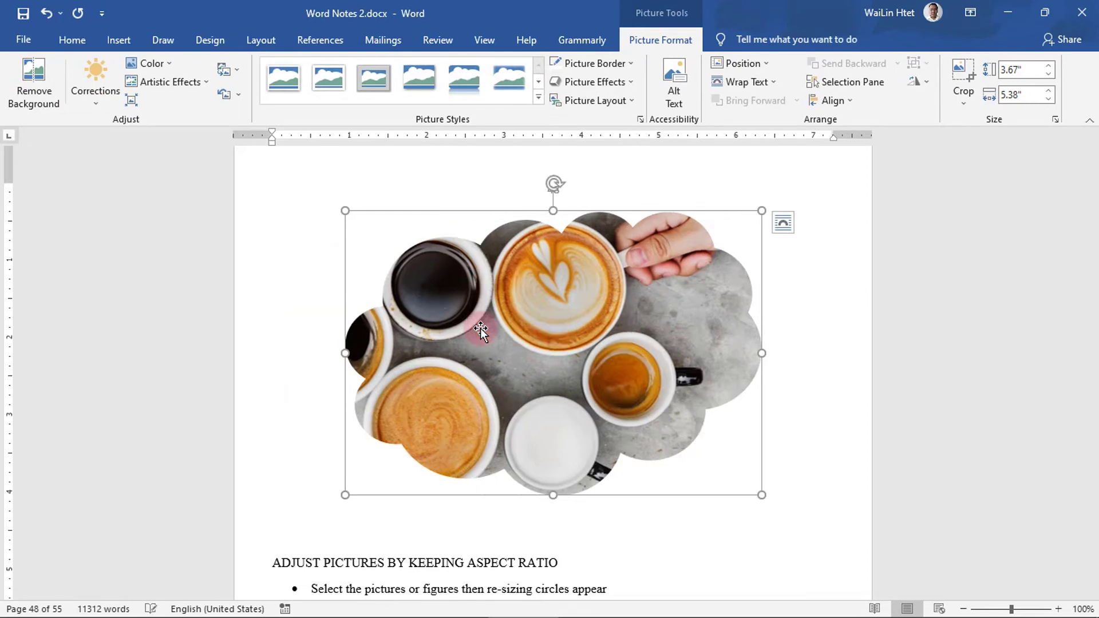
pyautogui.click(573, 328)
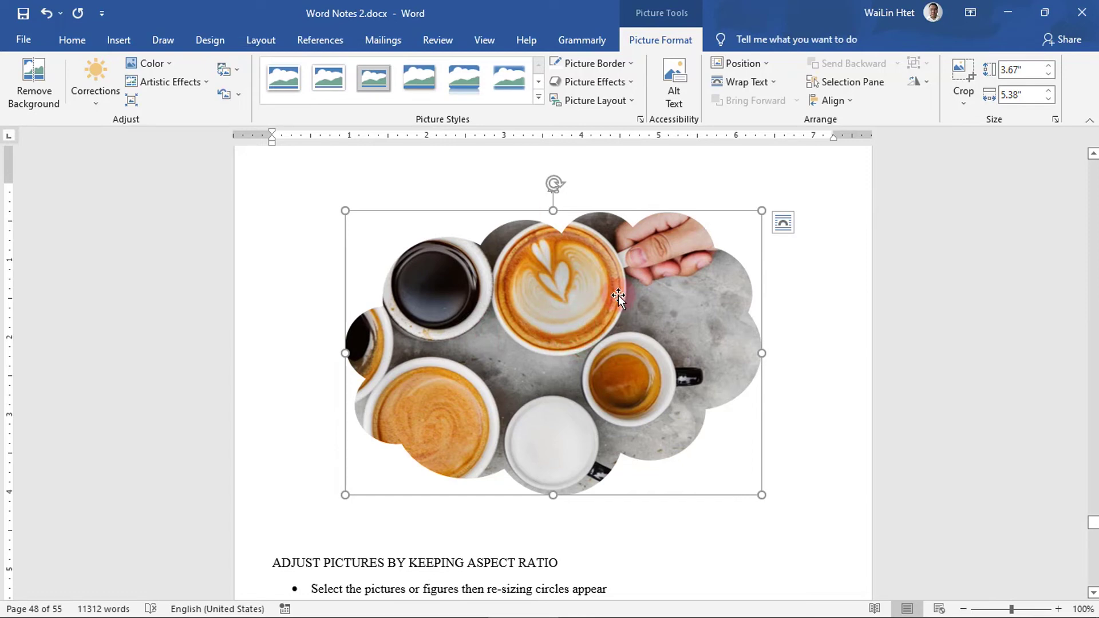
pyautogui.click(813, 534)
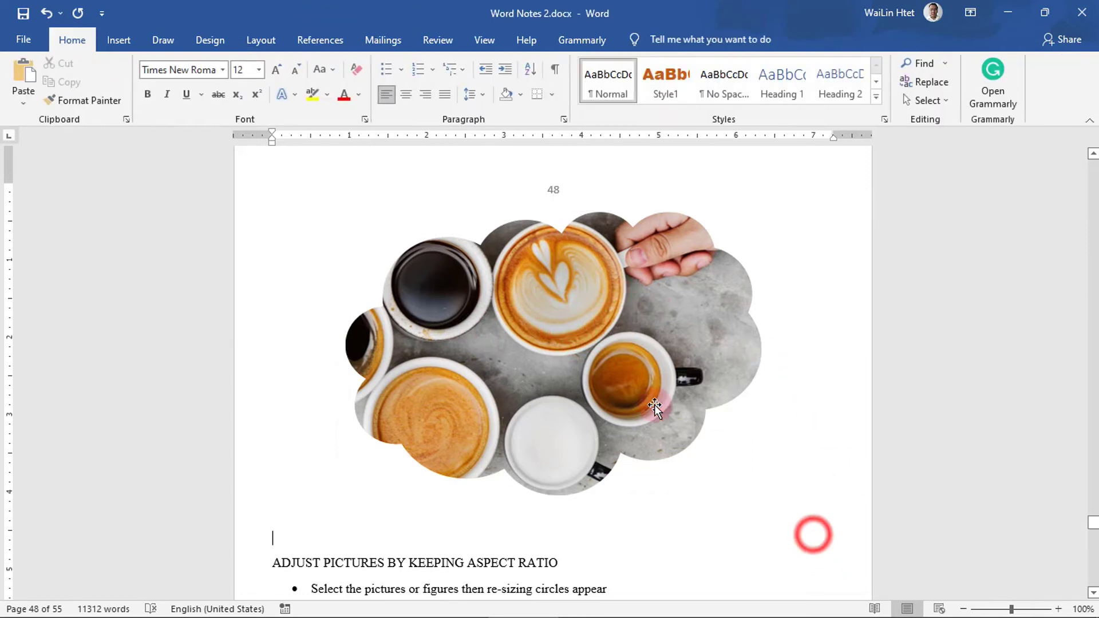
pyautogui.click(609, 352)
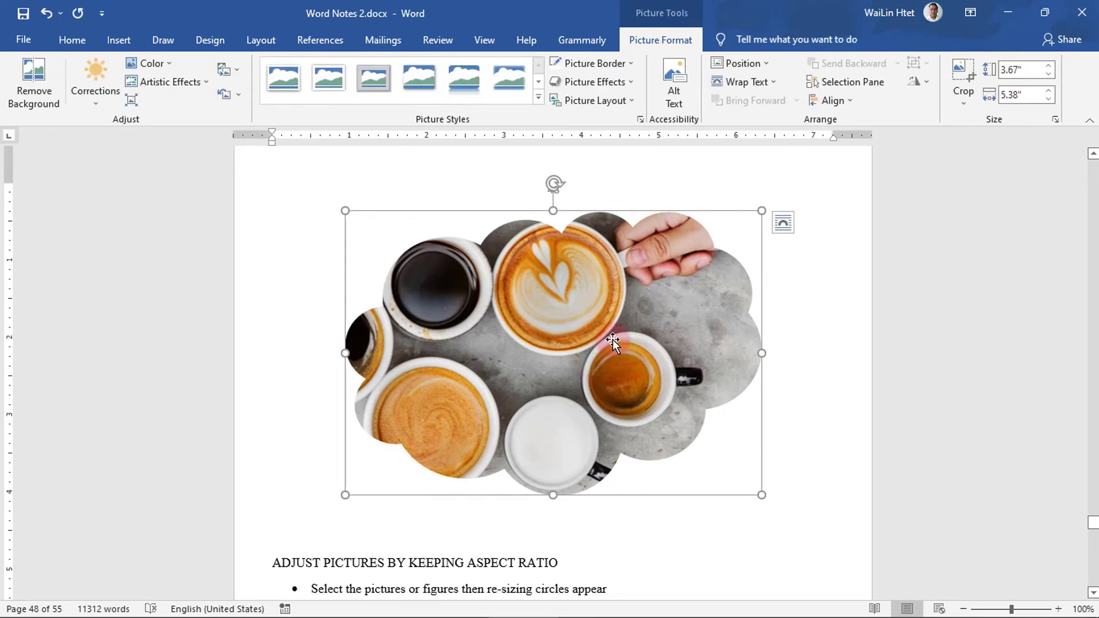
# Set the cloud picture's border colour to Black and its weight to 2¼ pt.
pyautogui.click(624, 67)
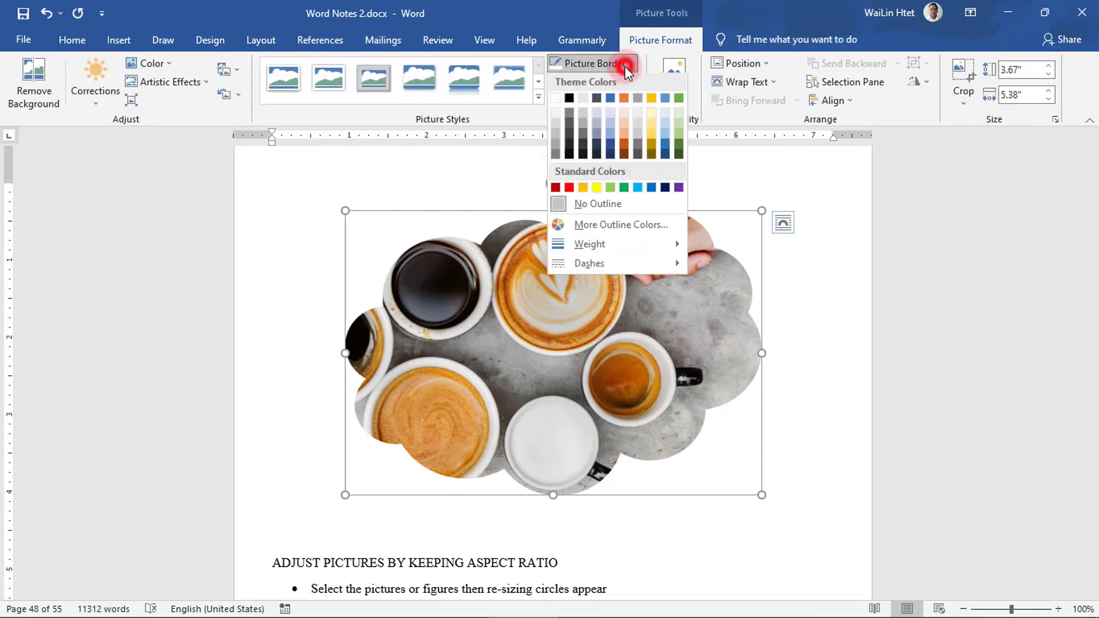
pyautogui.click(569, 100)
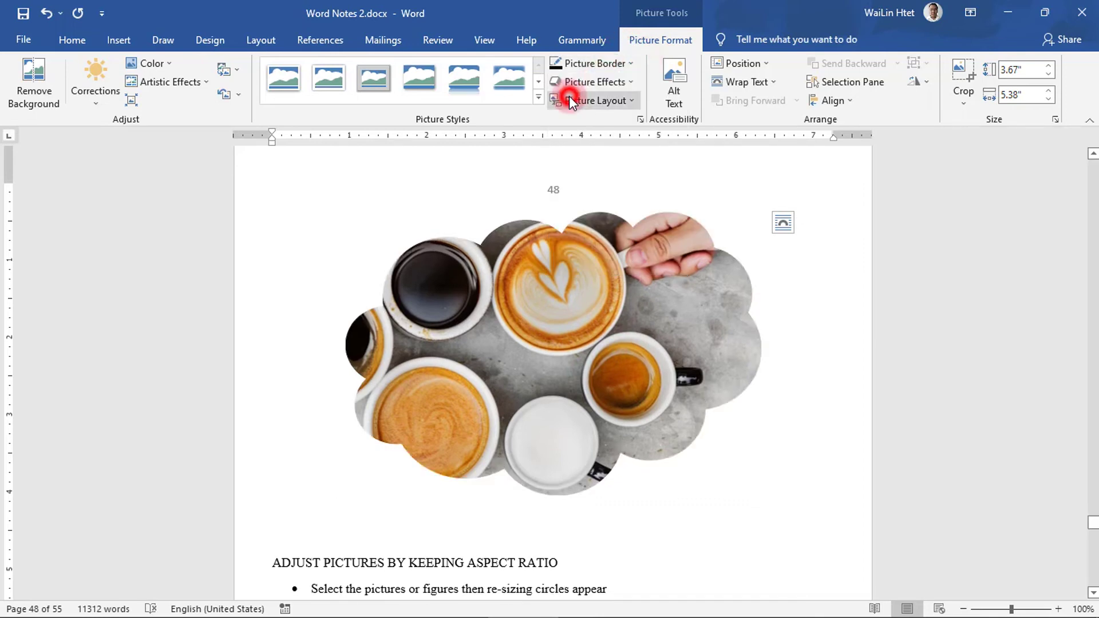
pyautogui.click(626, 63)
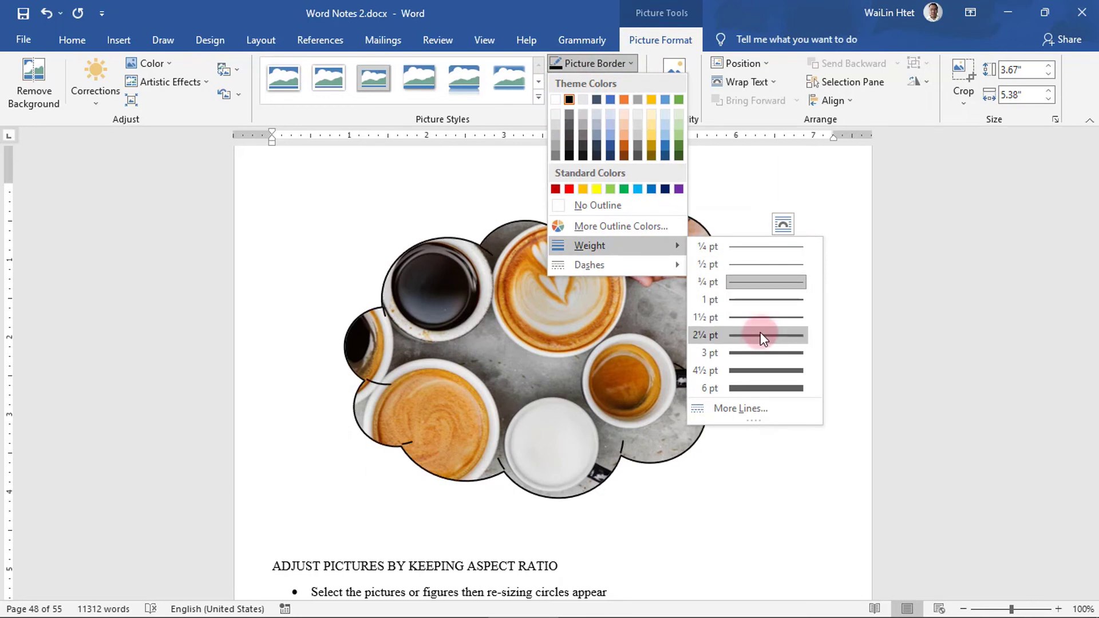
pyautogui.click(756, 336)
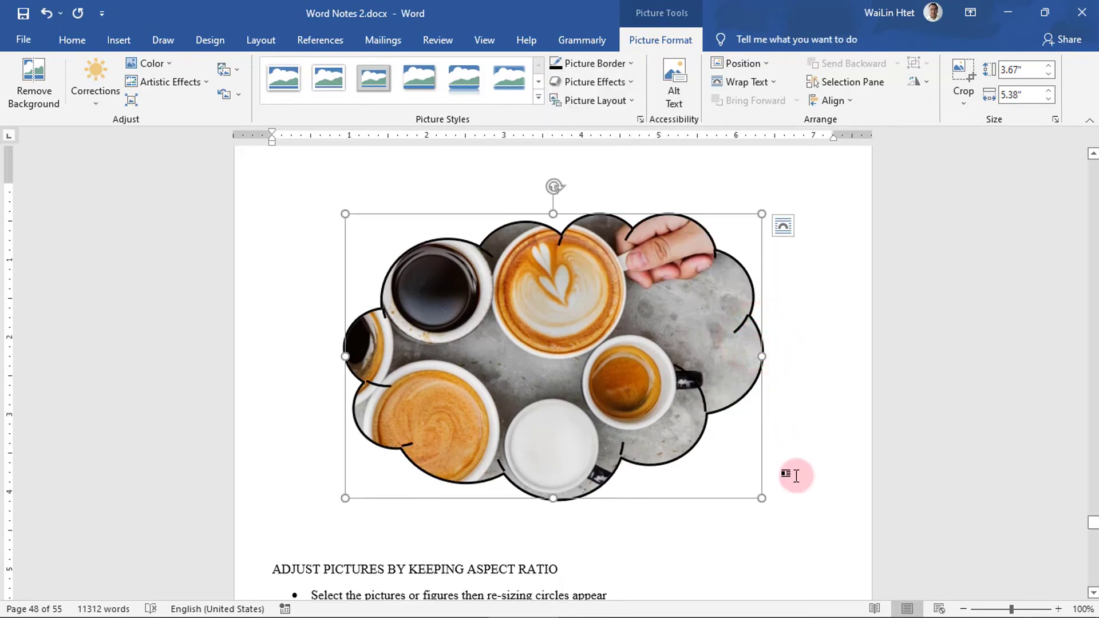
pyautogui.click(734, 555)
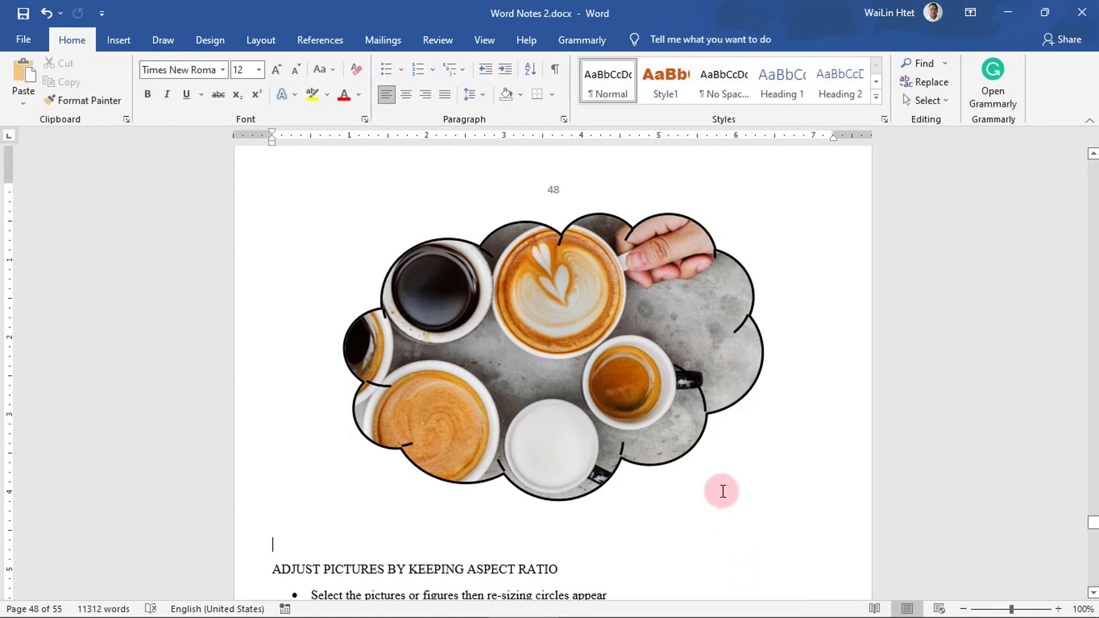